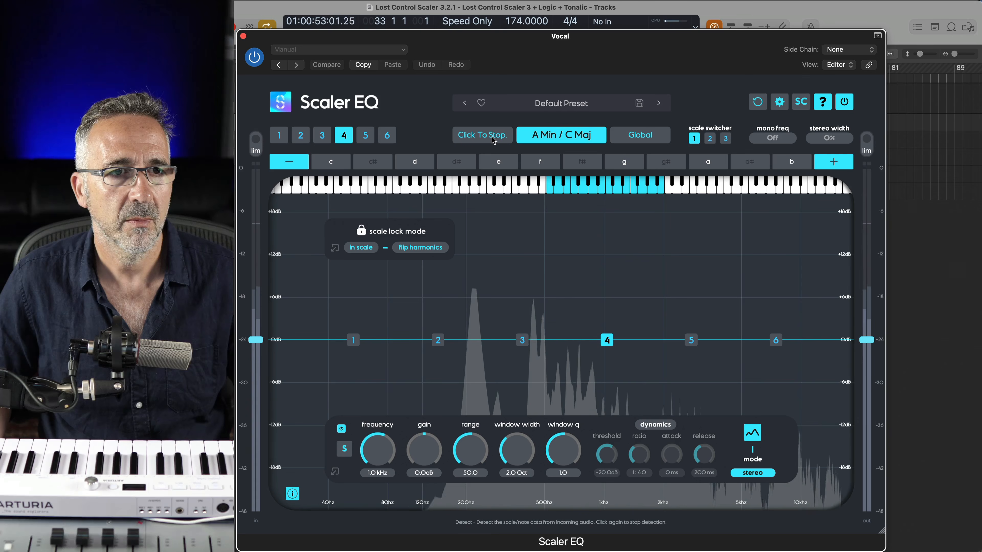
Stop the key detection on the Vocal track, close its EQ, and open Scaler 3 on the Scaler 3 track
left_click(493, 140)
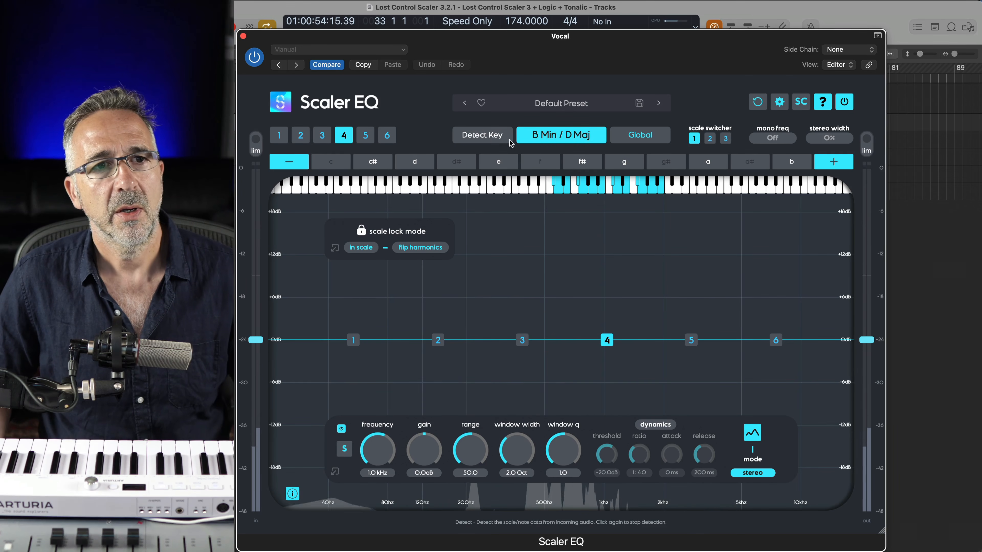
left_click(244, 36)
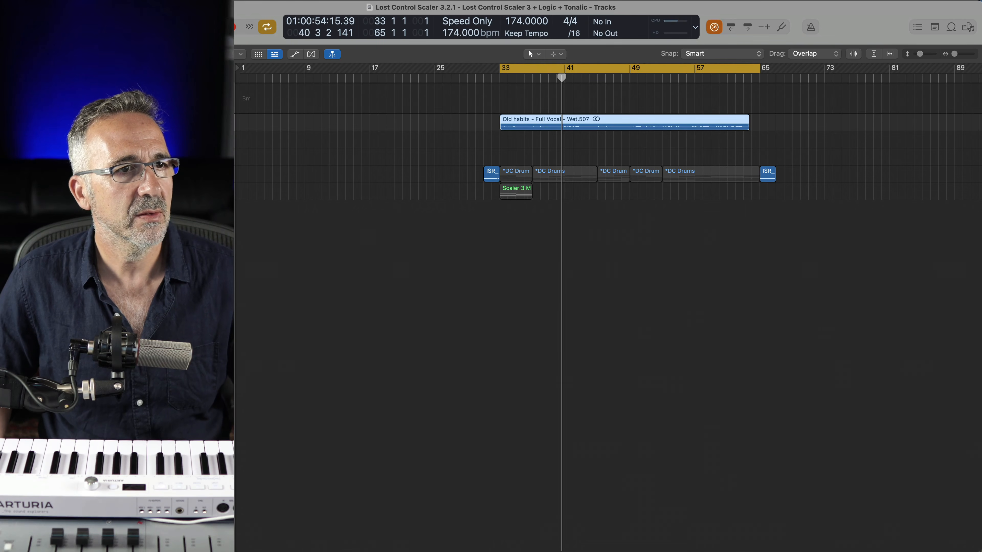
left_click(170, 139)
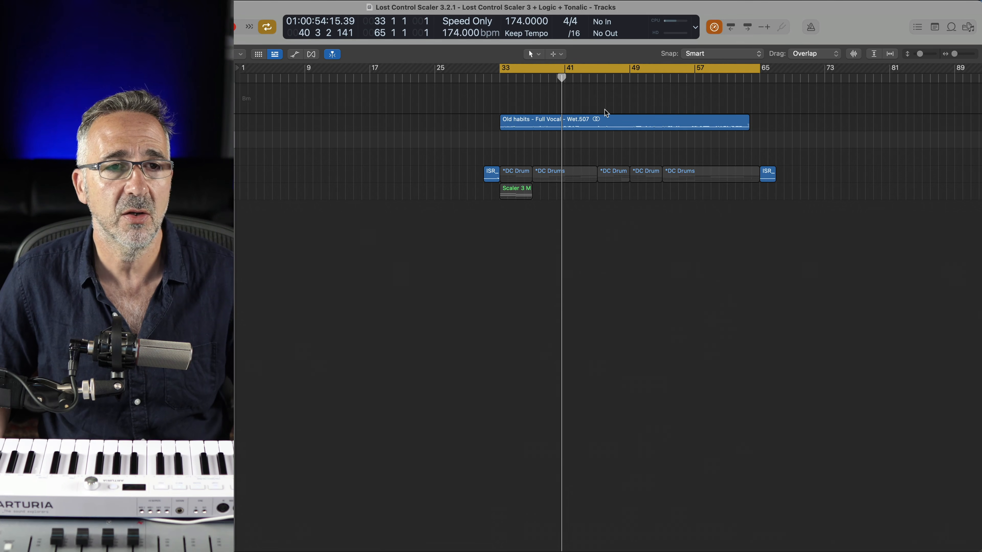
key("v")
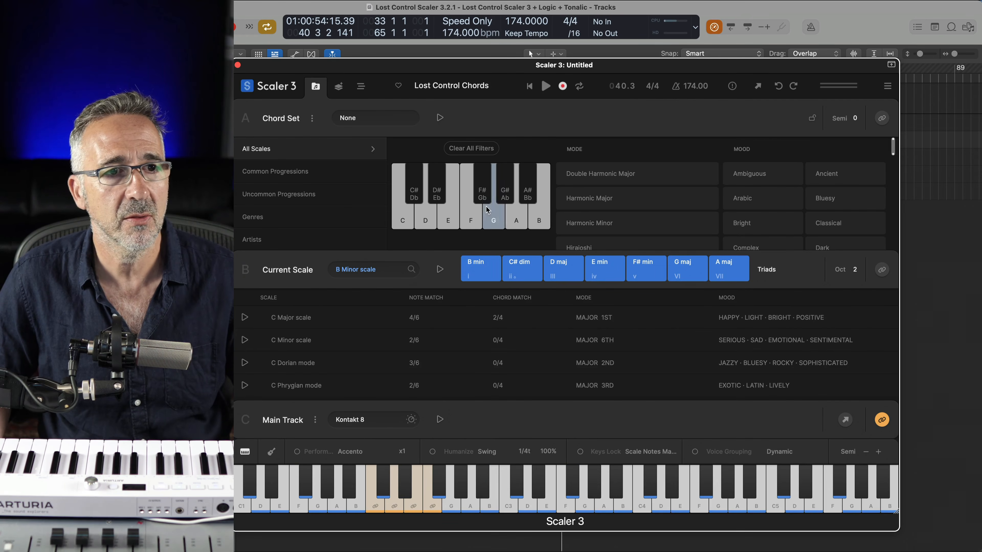
Audition the D maj, F# min, G maj and A maj chords of the B minor scale
left_click(560, 276)
left_click(646, 270)
left_click(684, 270)
left_click(722, 271)
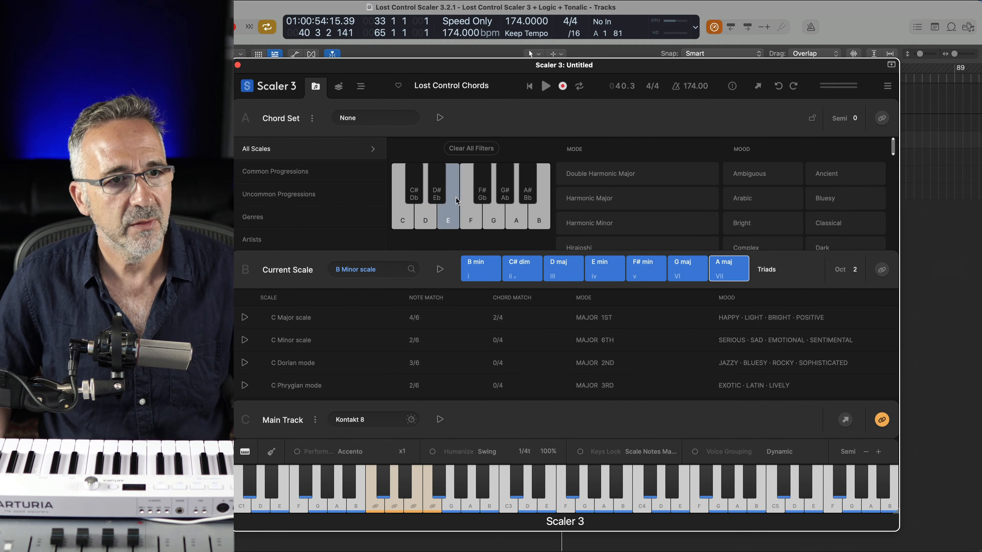
Add the B min triad from the current scale to the Main Track and bring up its start in the arrangement
left_click(356, 92)
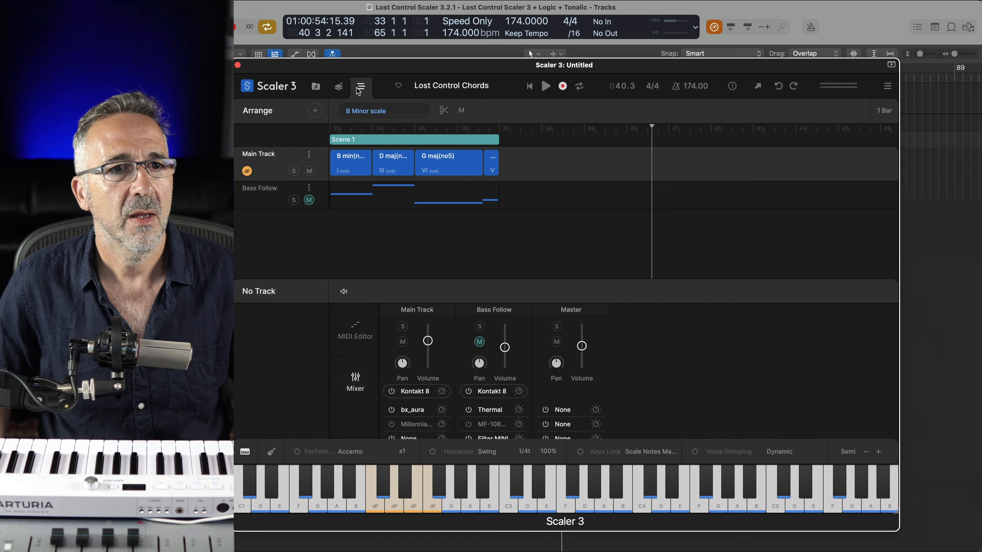
left_click(318, 87)
left_click_drag(480, 271, 485, 419)
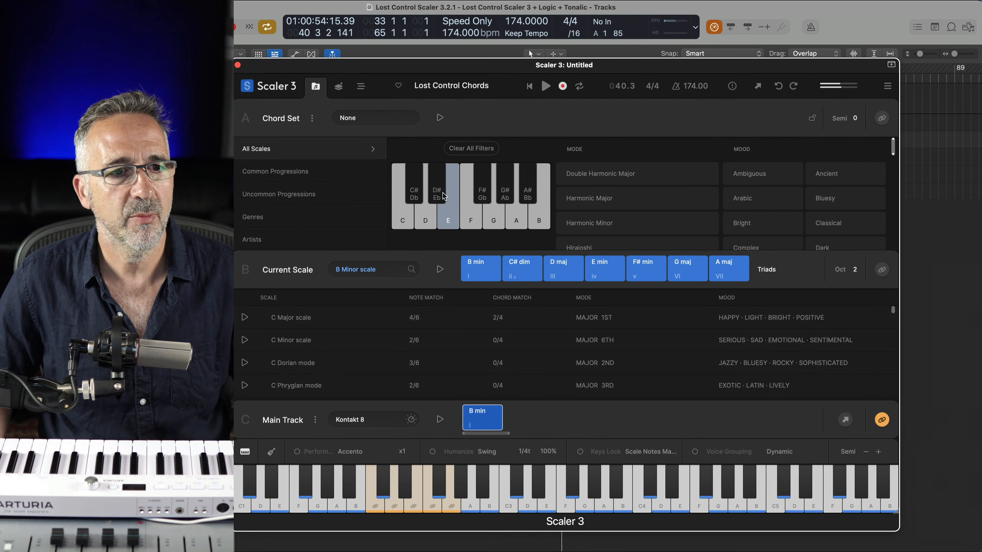
left_click(360, 82)
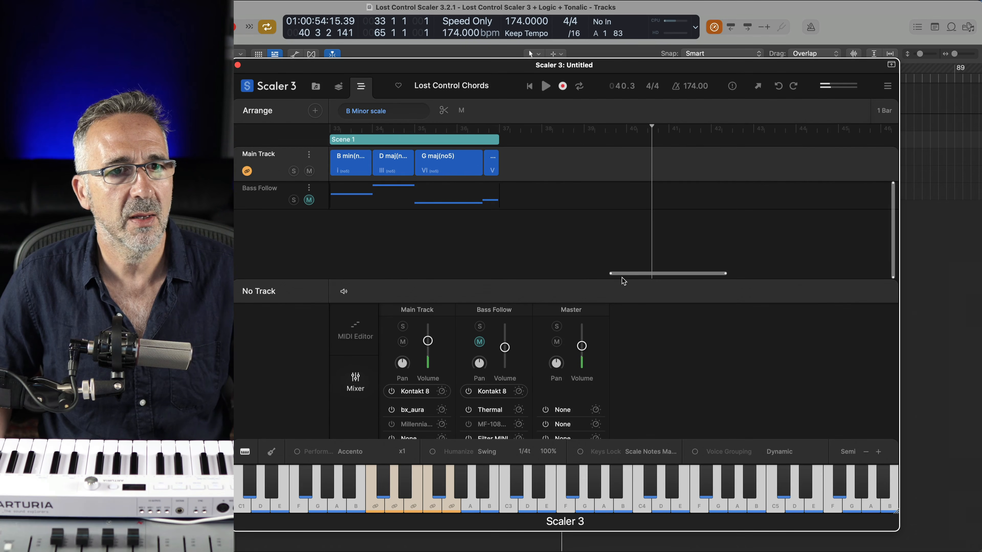
left_click_drag(628, 273, 348, 273)
Set the density of the B min chord on the Main Track to 2
left_click(346, 174)
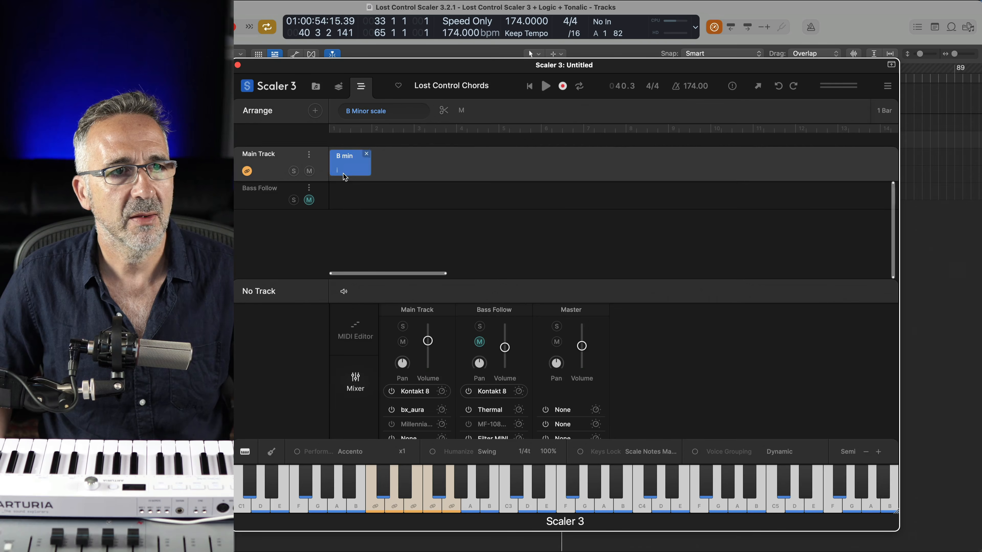
scroll(430, 331, "down", 3)
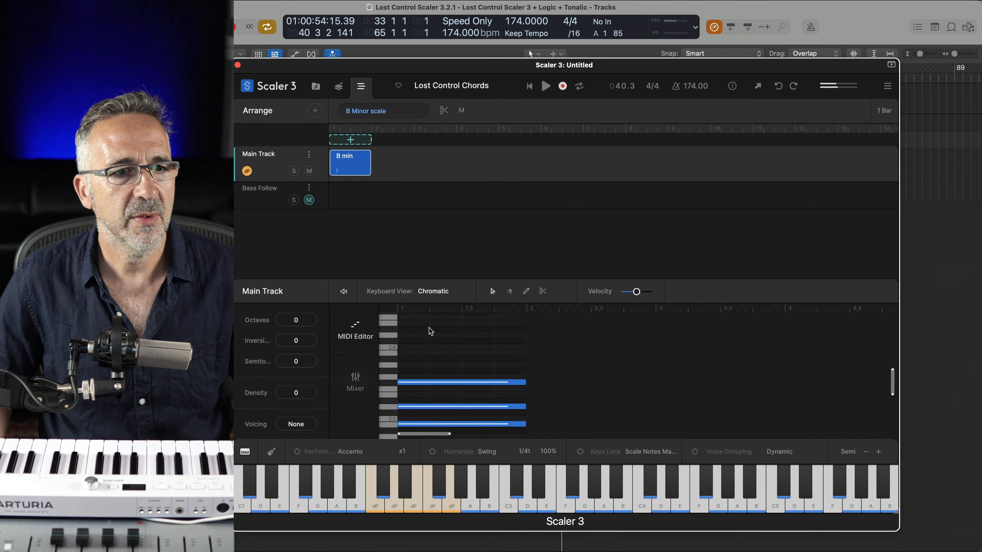
left_click_drag(298, 392, 300, 377)
scroll(440, 375, "down", 5)
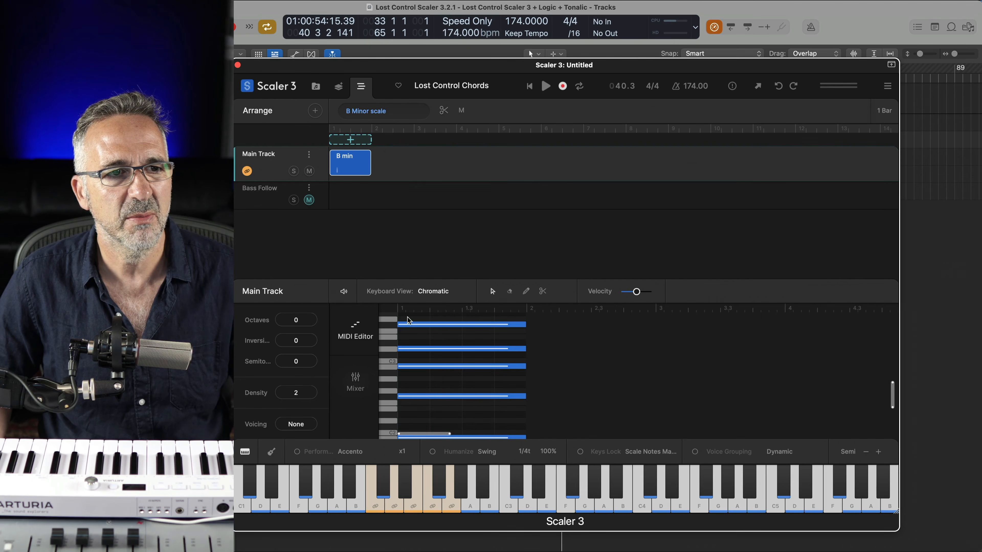
Reduce the B min chord to the notes B and D by deleting its other notes, and audition the thinner voicing
left_click(351, 167)
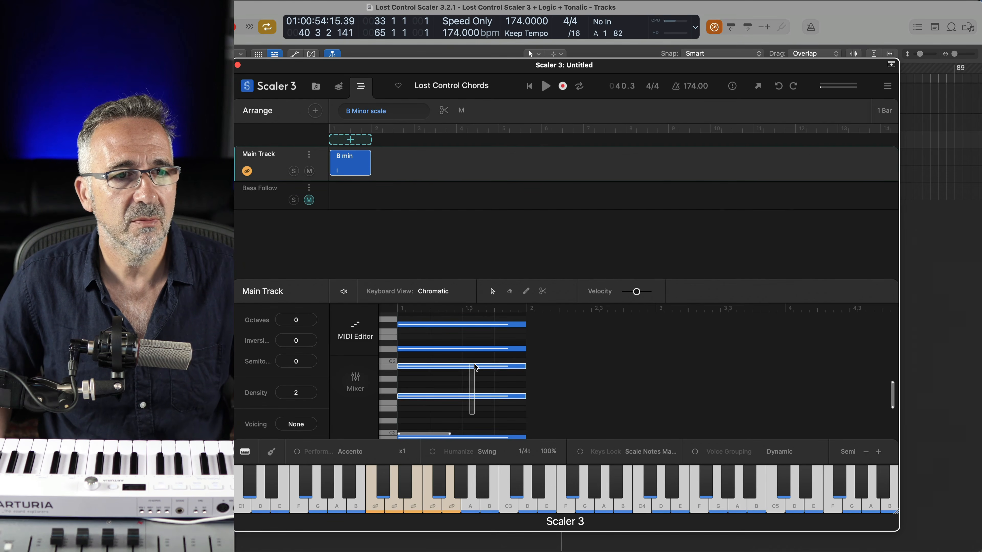
key("Delete")
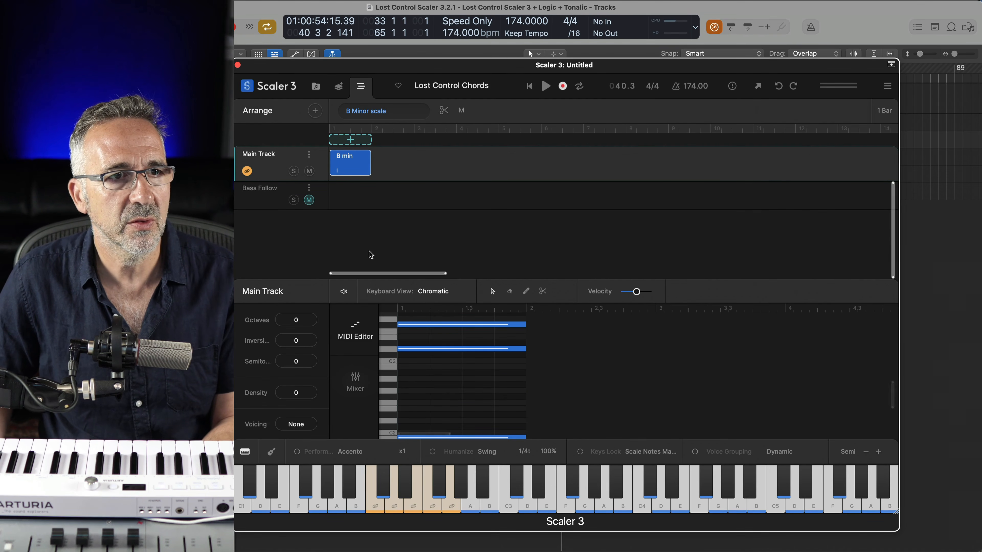
left_click(358, 169)
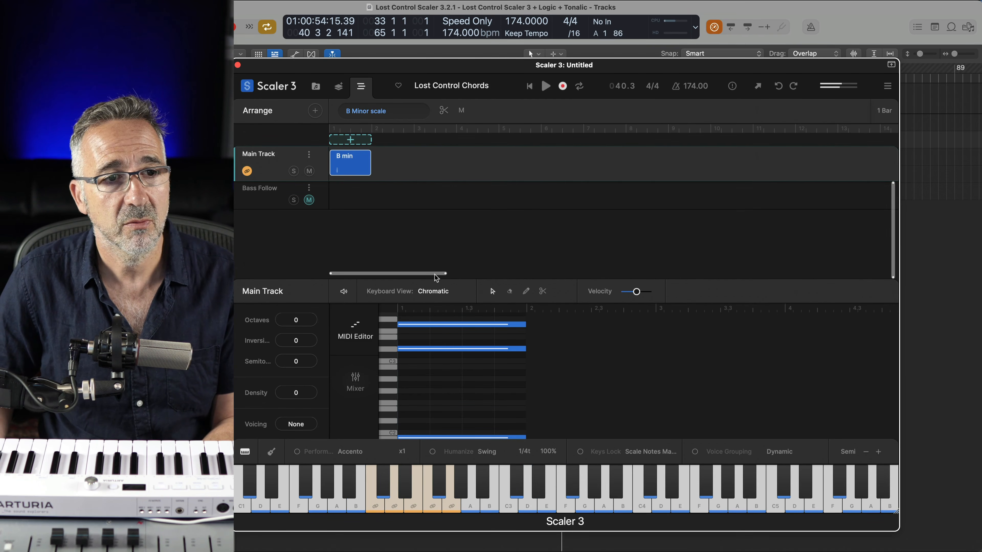
left_click(354, 165)
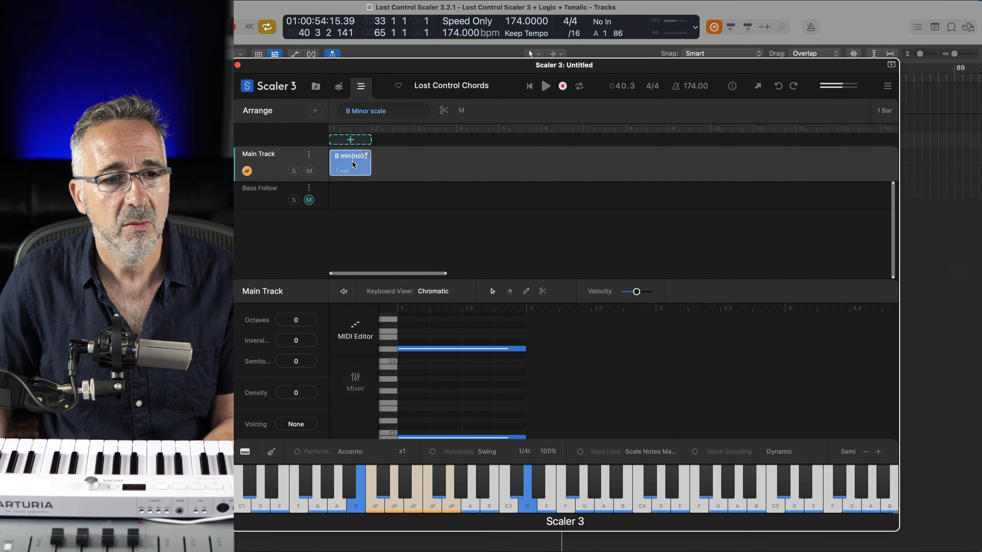
scroll(442, 363, "down", 3)
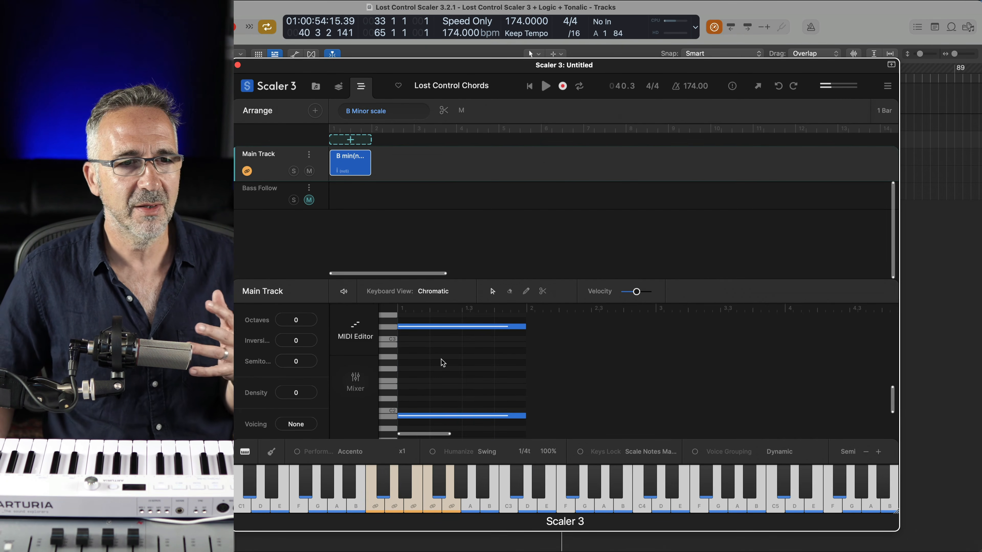
left_click(368, 174)
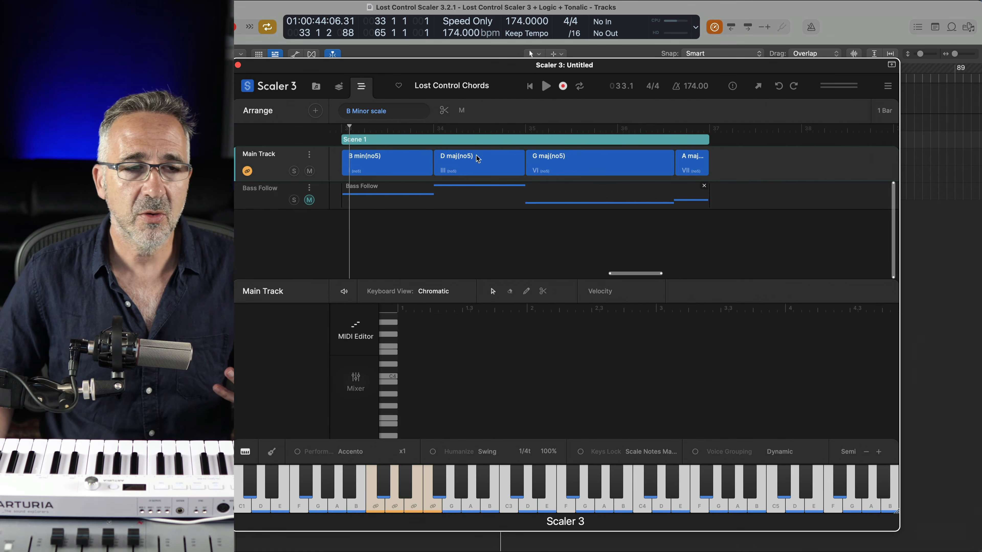
Compare the scale's triads with the Scene 1 chords, and select all four Main Track chords to inspect their notes
left_click(378, 159)
left_click(408, 206)
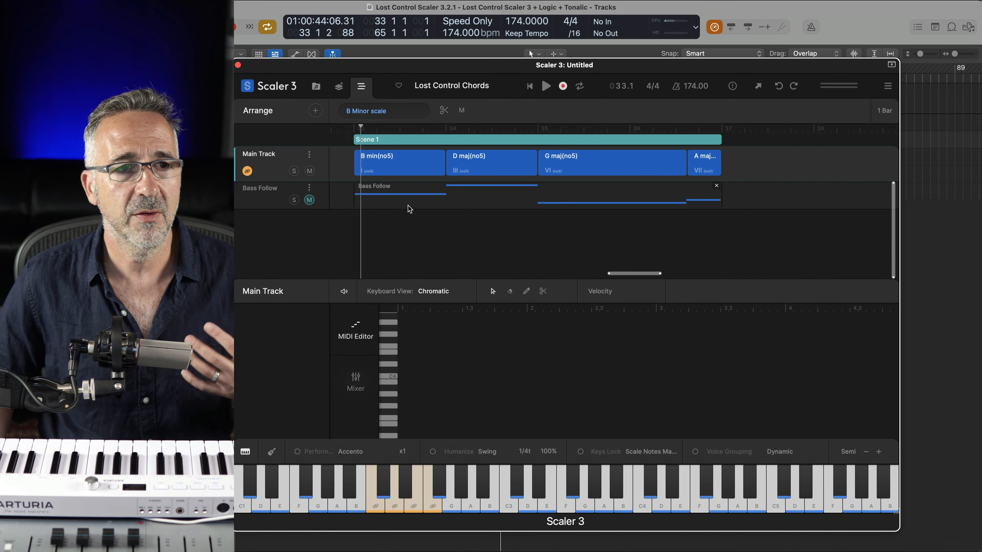
left_click(317, 87)
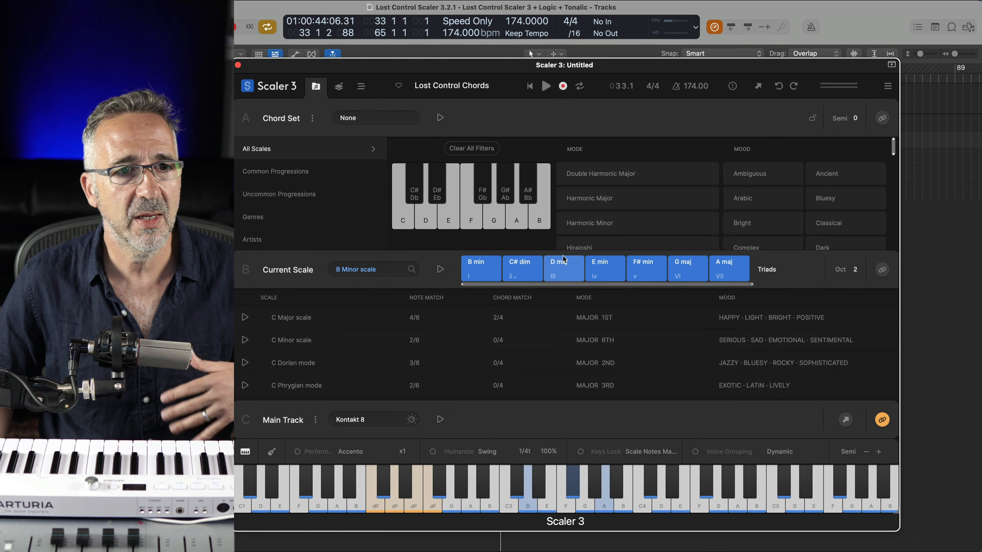
left_click(360, 90)
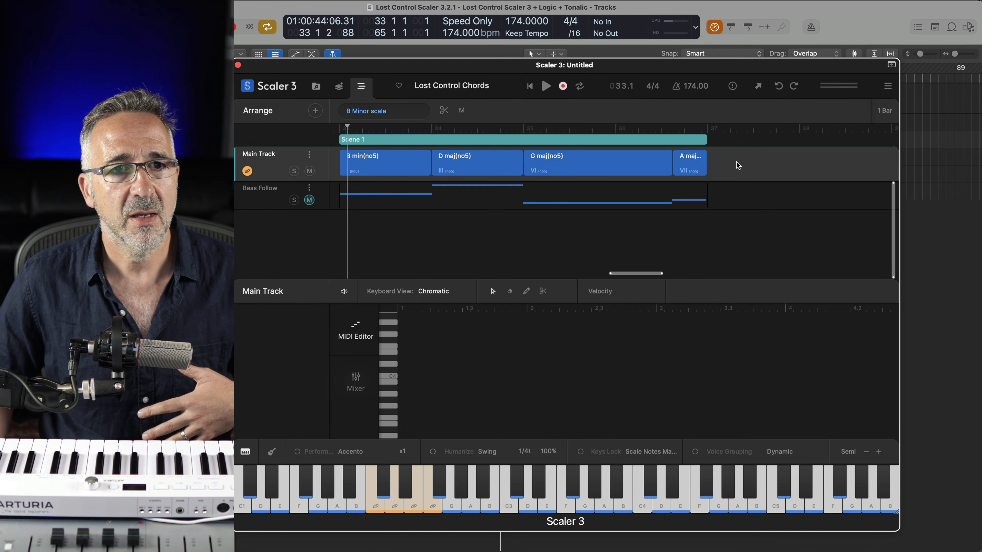
left_click_drag(734, 162, 387, 162)
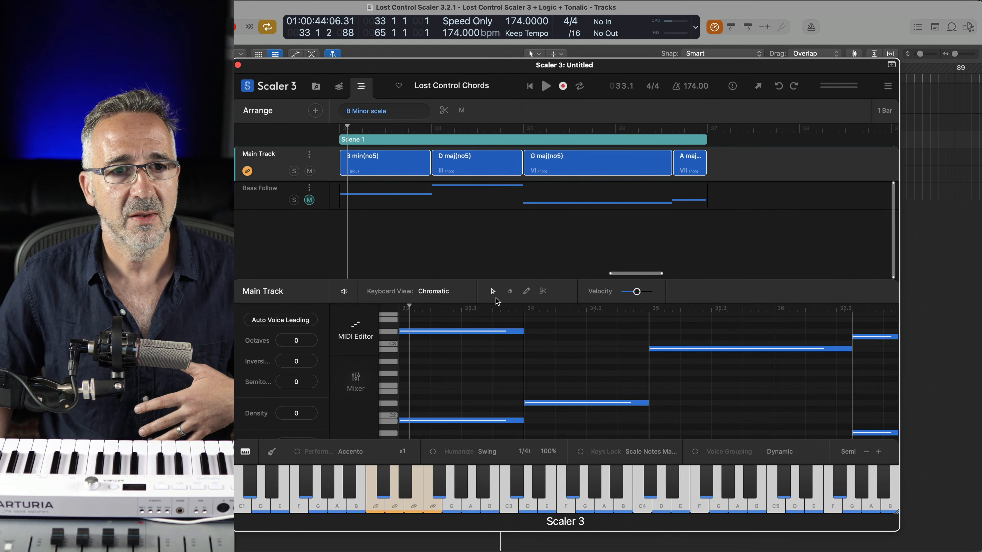
scroll(534, 350, "down", 5)
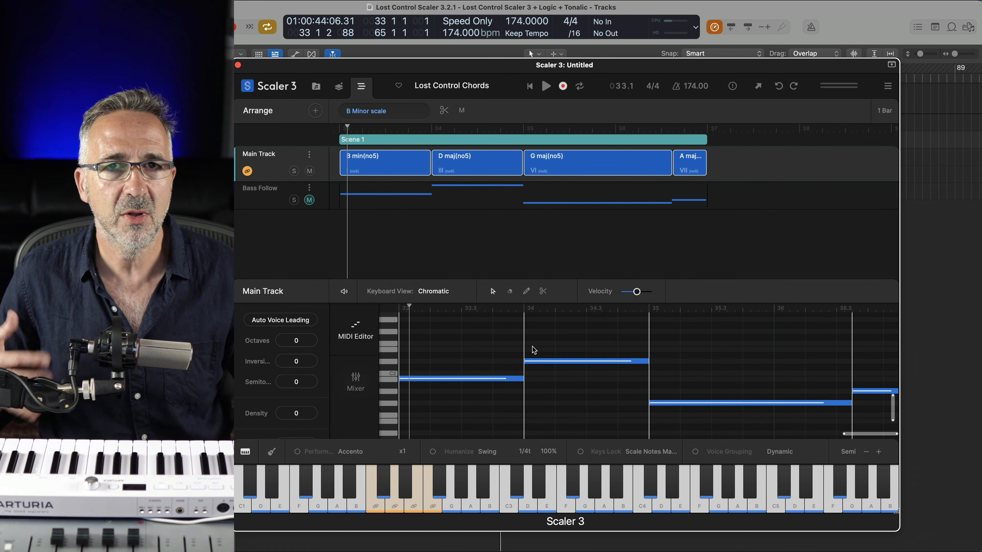
Play the song with the four-chord Scene 1 progression and stop the playback
key("space")
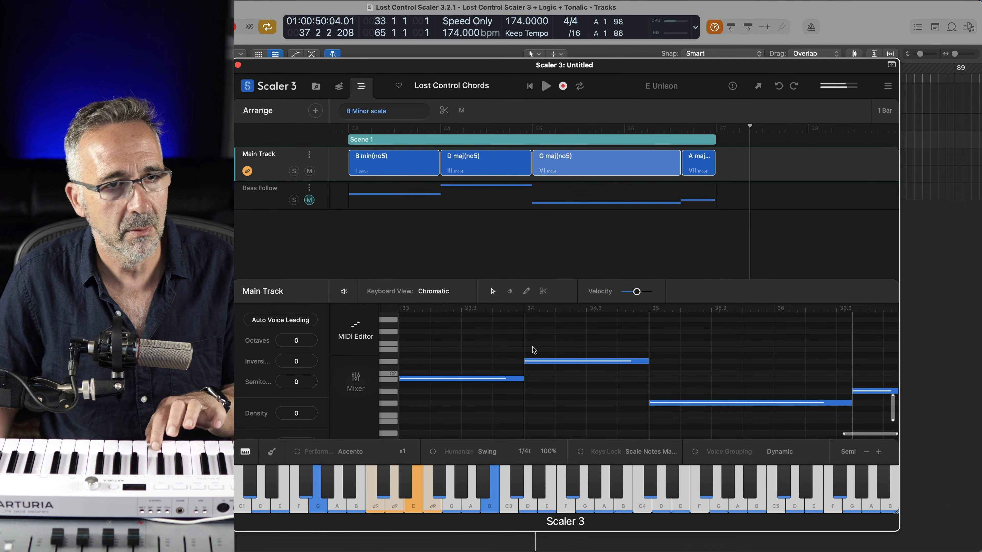
right_click(546, 88)
left_click(557, 100)
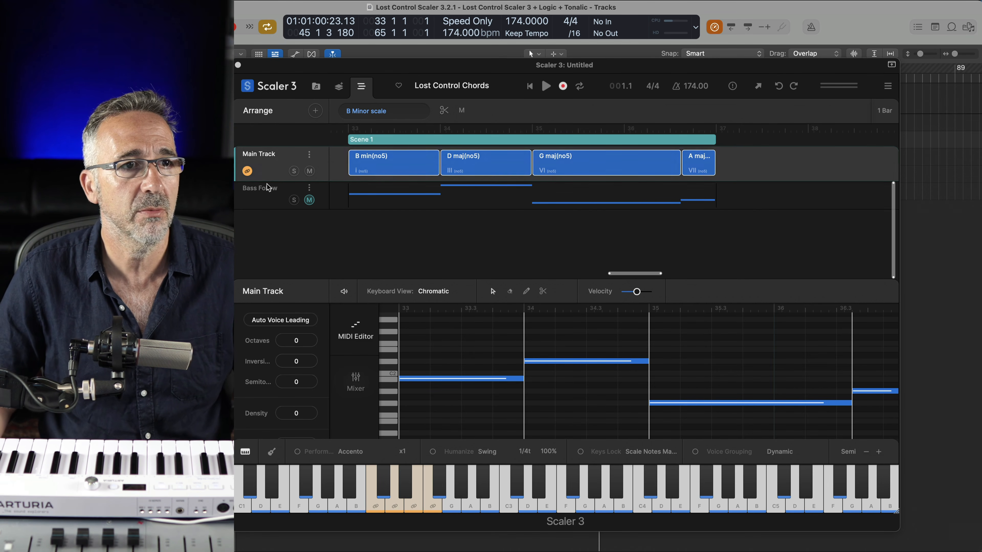
Unmute the Bass Follow track, show the mixer, and listen to the bass together with the Main Track chords
left_click(270, 192)
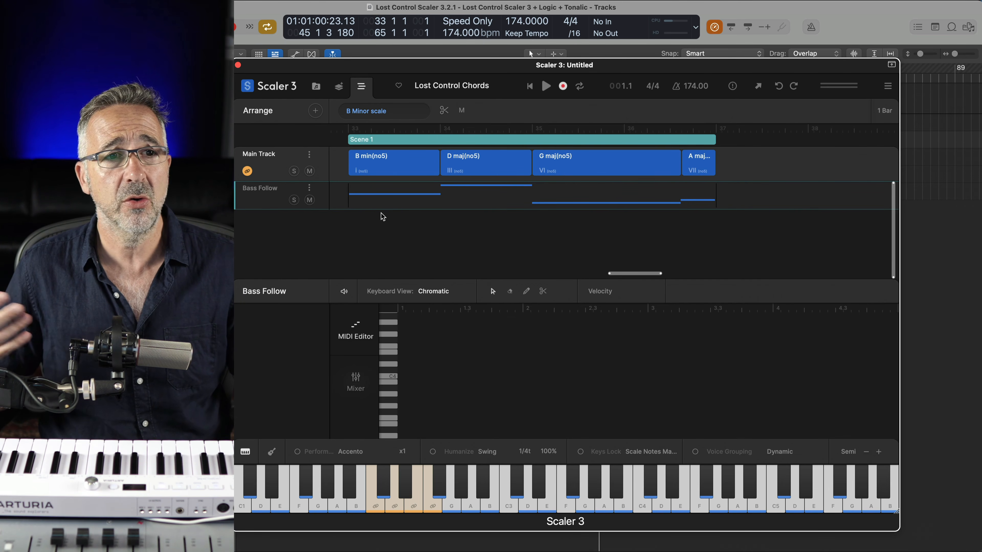
left_click(355, 377)
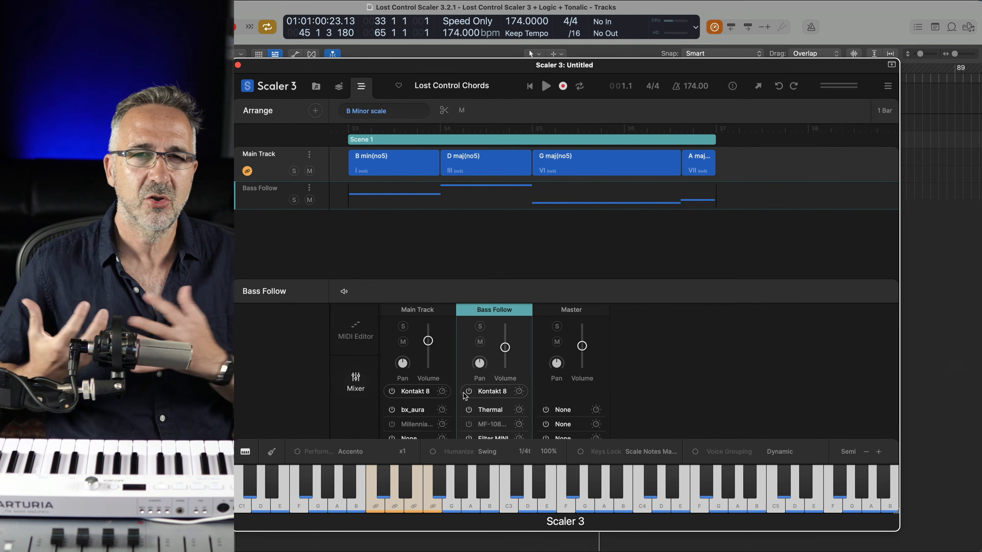
key("space")
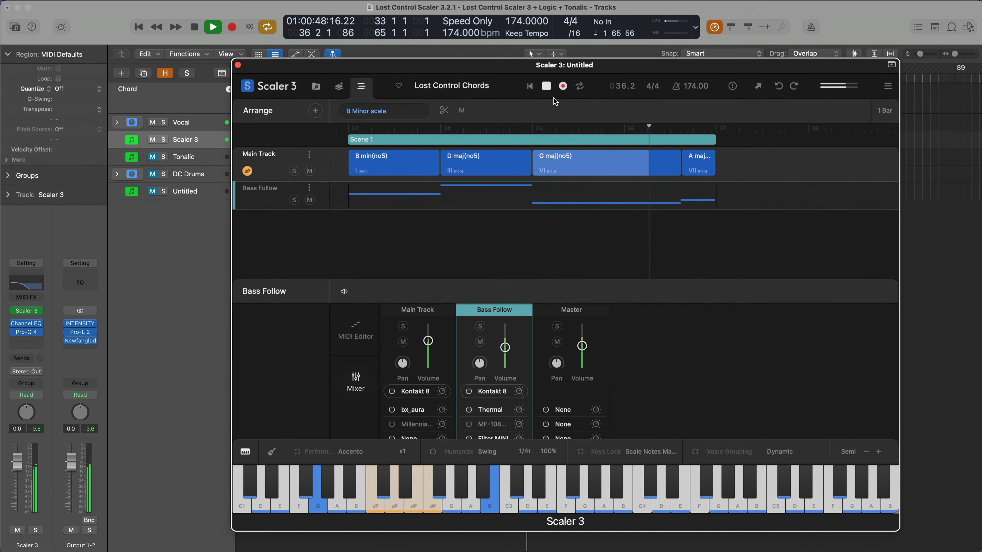
key("space")
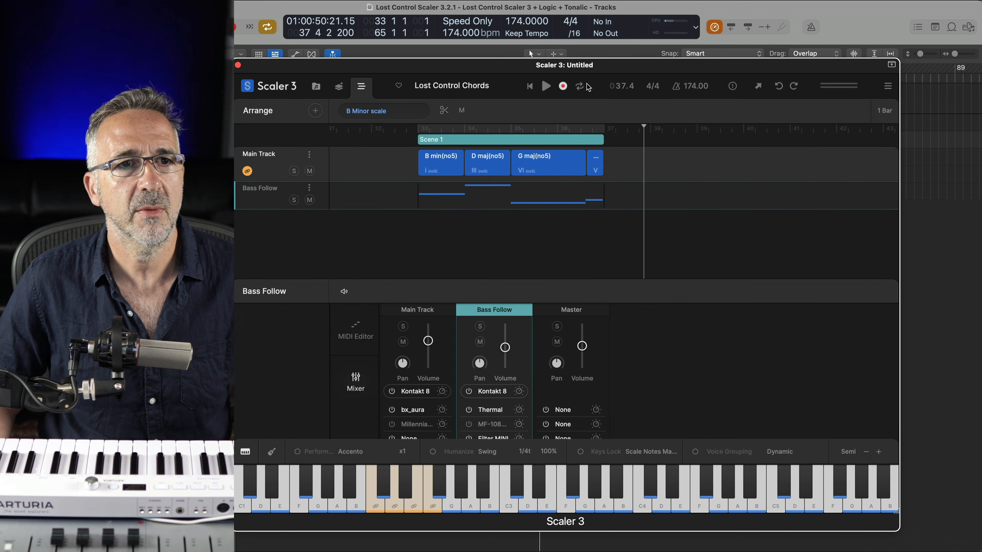
Turn on looping over Scene 1 and play the repeating progression with the song
left_click(581, 87)
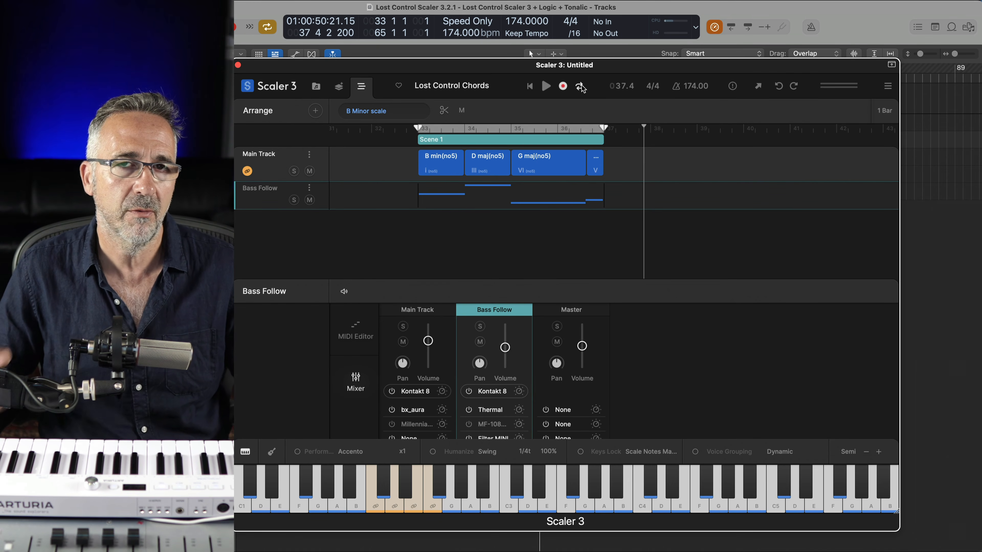
key("space")
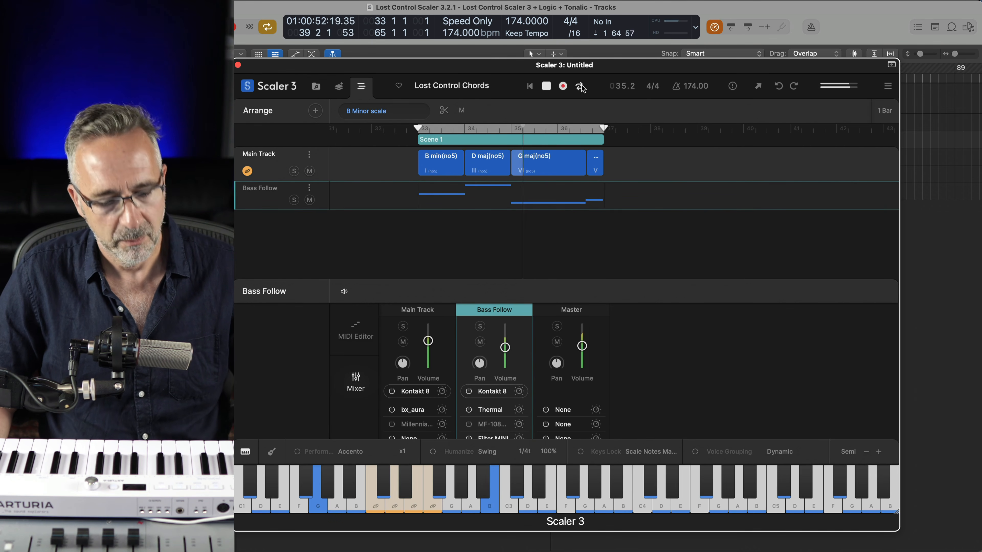
Place the four selected Main Track chords as a MIDI region on the Untitled track at bar 33
key("v")
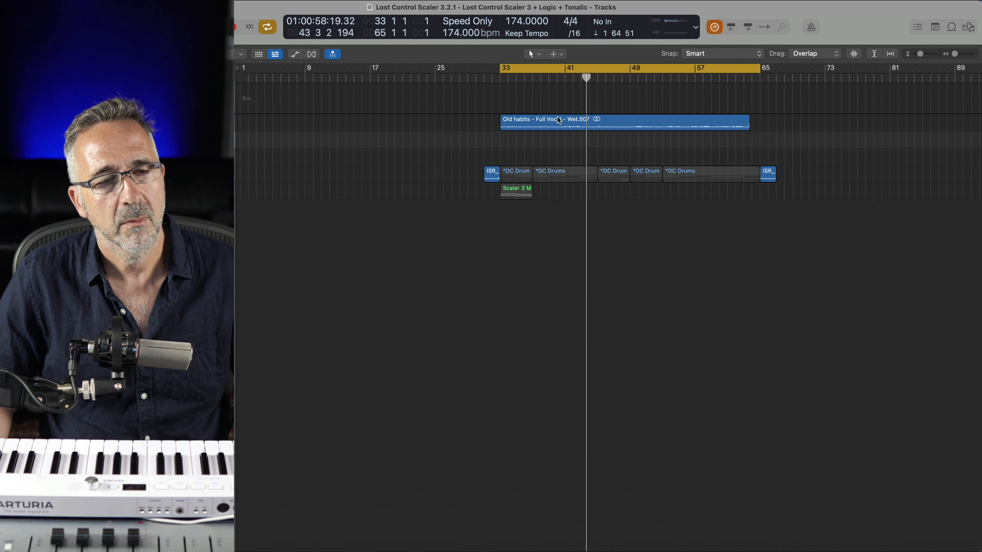
key("v")
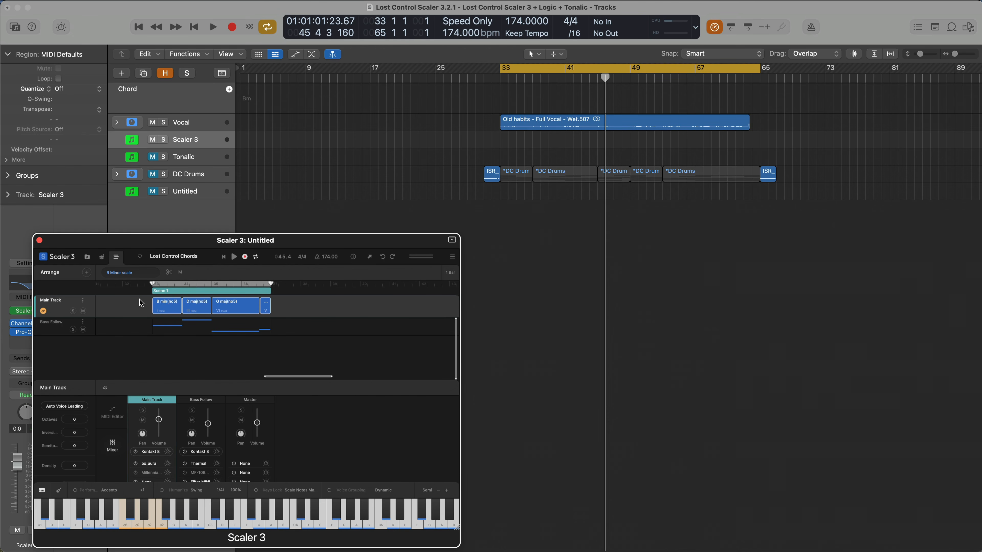
left_click_drag(155, 303, 501, 193)
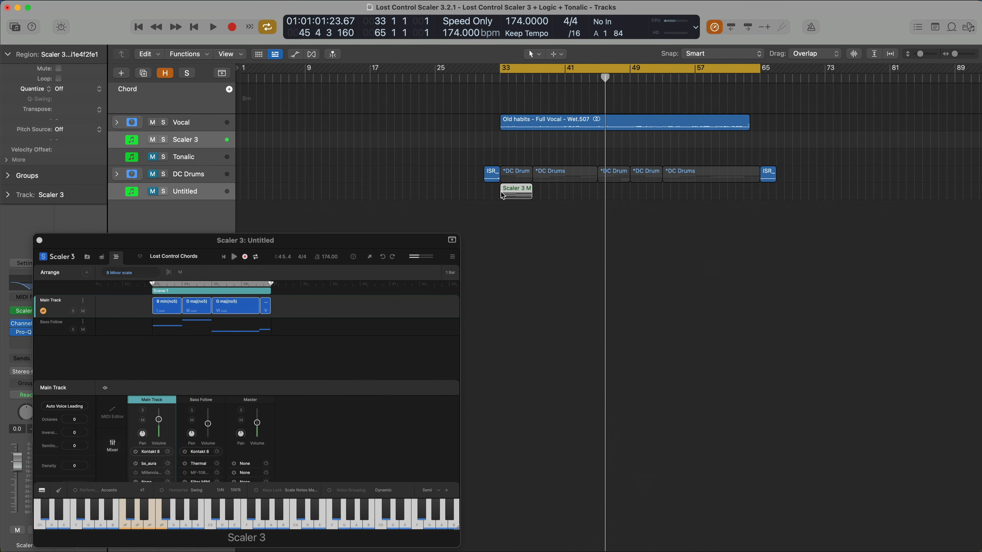
Apply the chords of the Scaler 3 MIDI region at bar 33 to the chord track
right_click(516, 199)
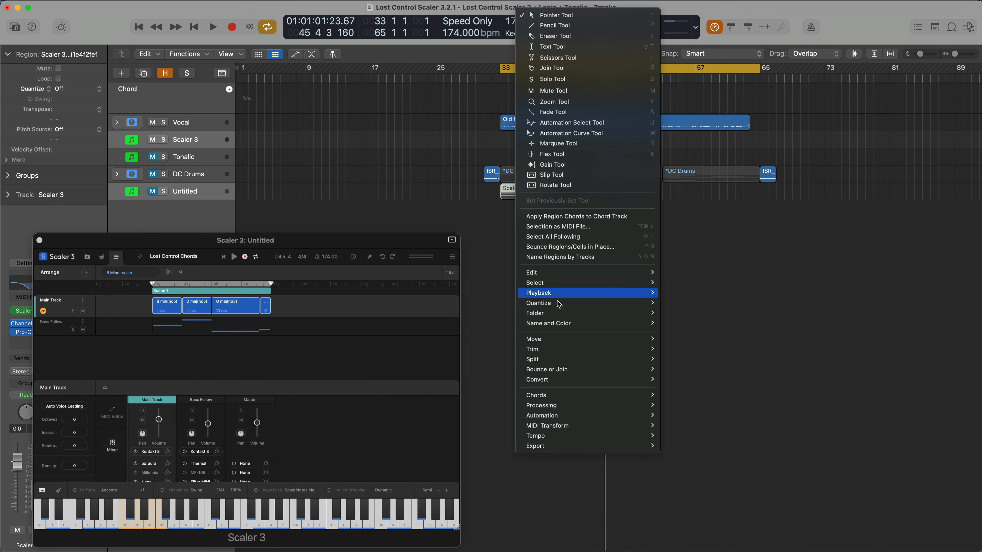
mouse_move(555, 397)
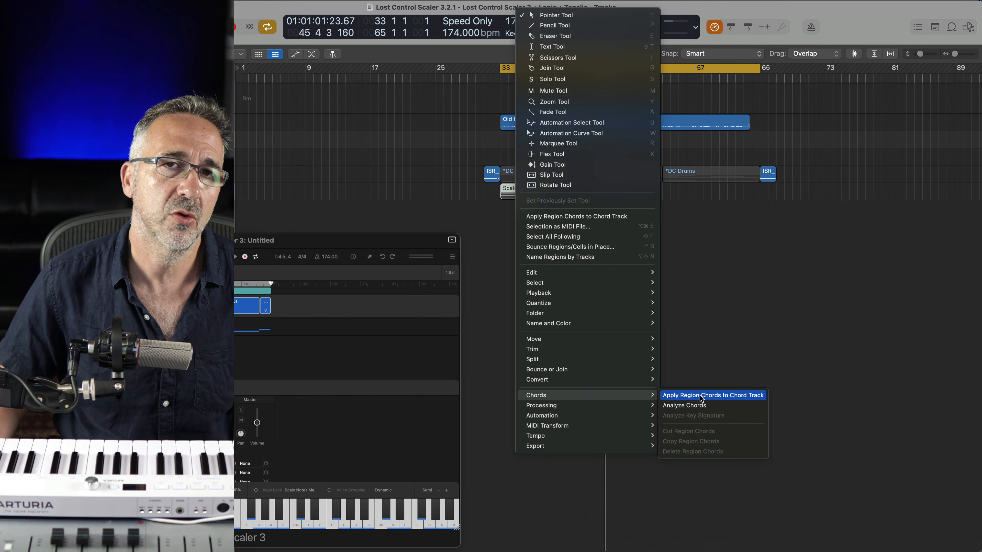
left_click(699, 396)
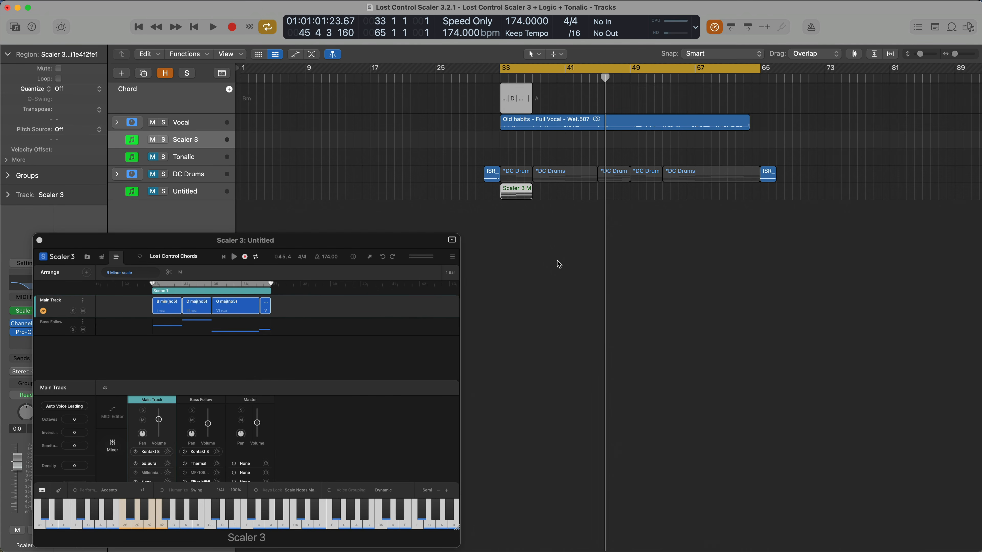
Turn on cycle playback over the four chord bars from bar 33 to bar 37
key("super+Right")
key("super+Right")
key("super+Right")
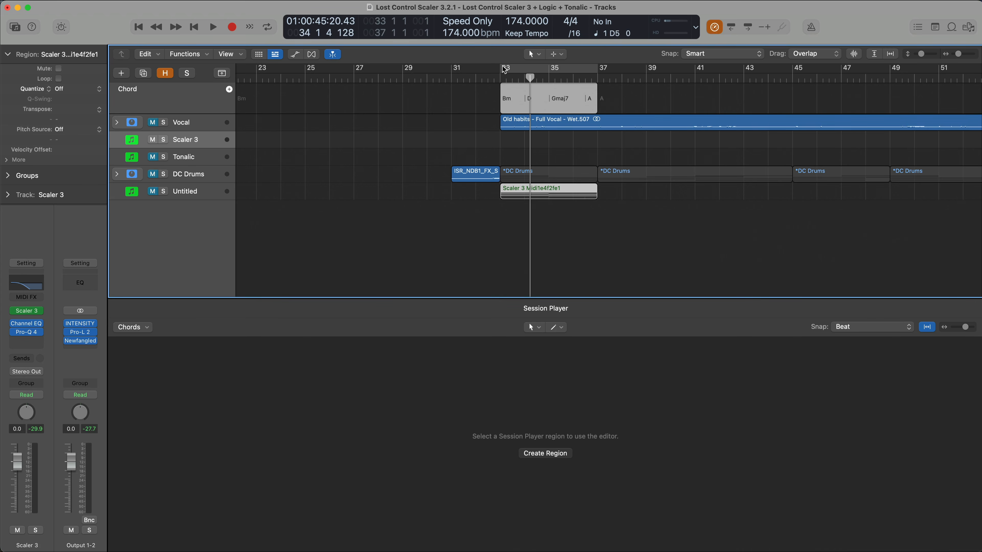
left_click(504, 70)
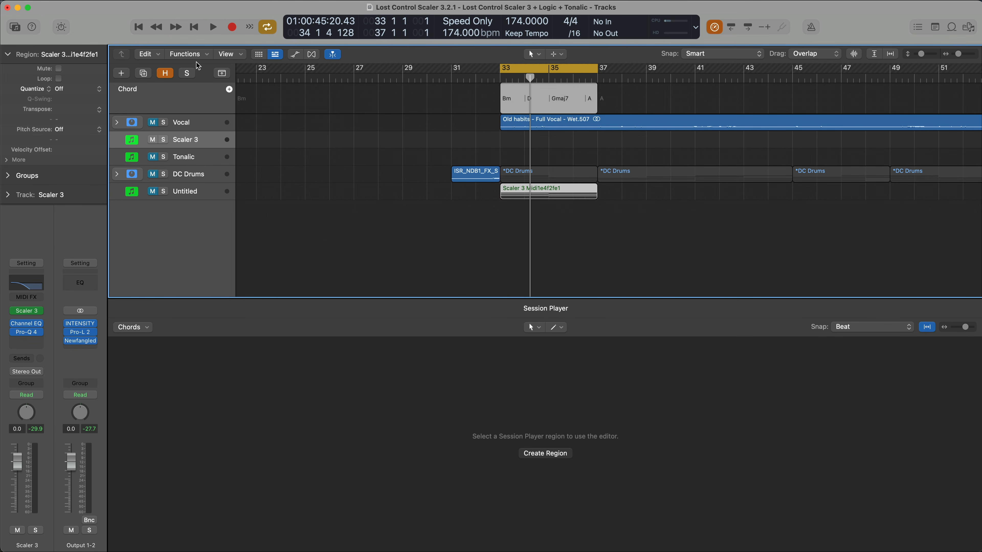
Create a Keyboard Player session track in the Arpeggiated style and play it over the cycled chords
left_click(123, 73)
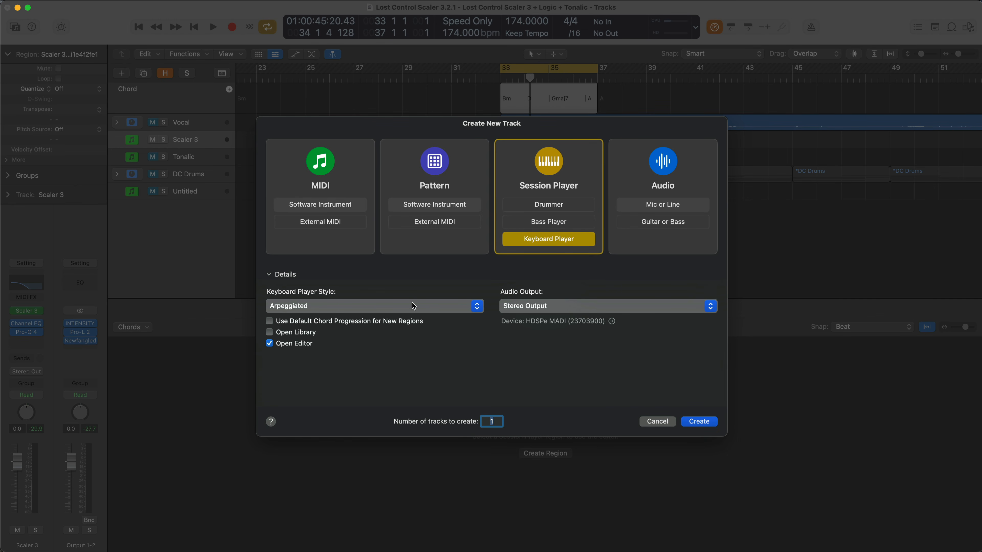
left_click(692, 422)
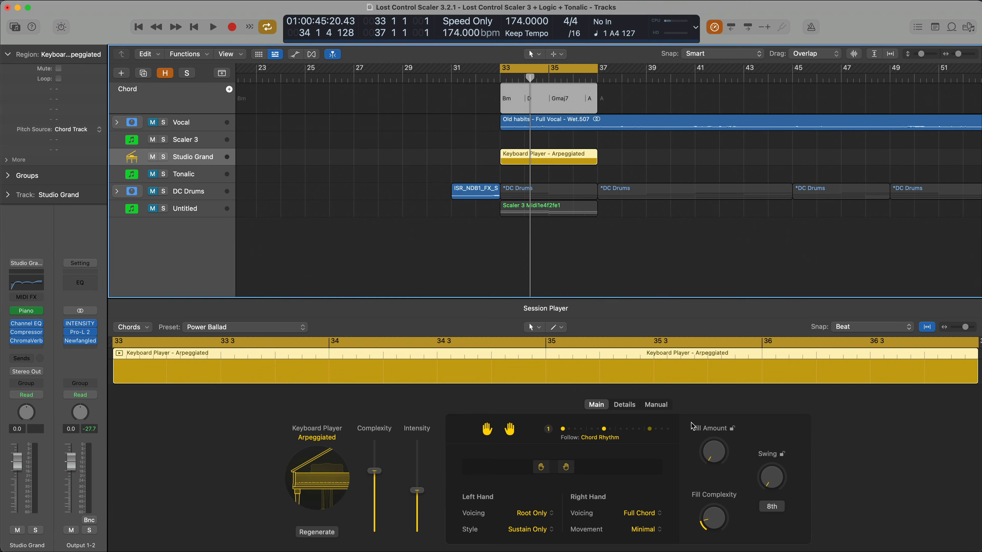
key("space")
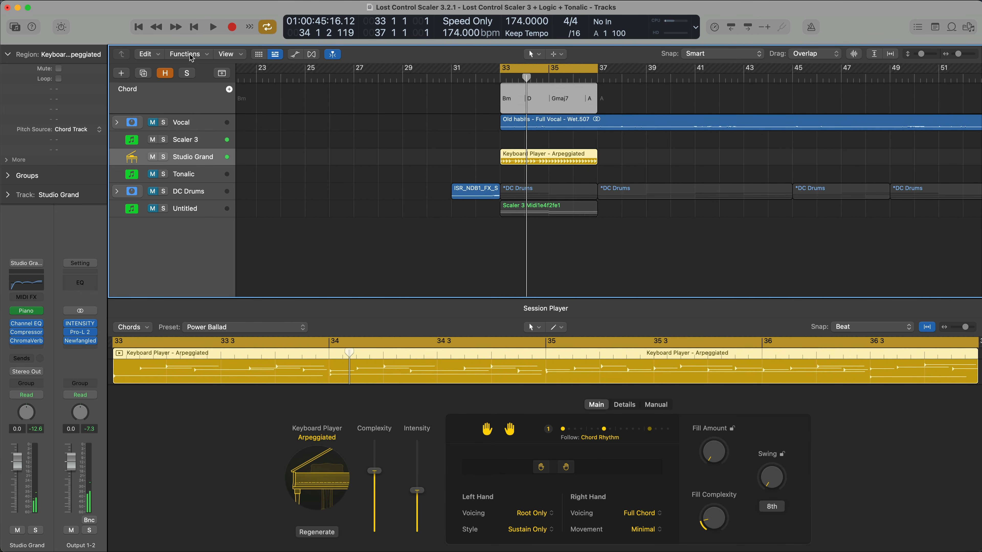
Create a Bass Player session track in the Pump Bass style, routed to Stereo Output
left_click(129, 74)
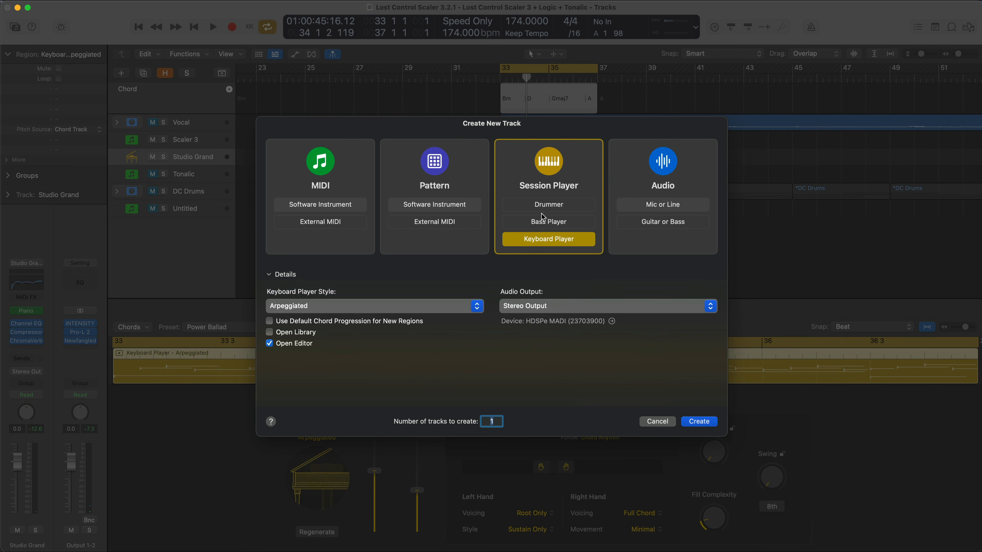
left_click(553, 225)
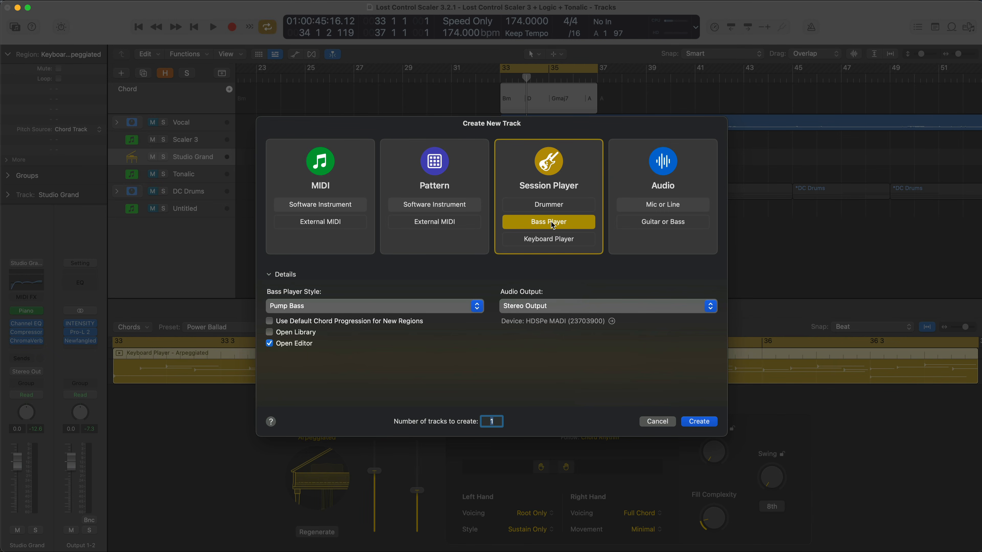
left_click(358, 307)
left_click(358, 307)
left_click(699, 421)
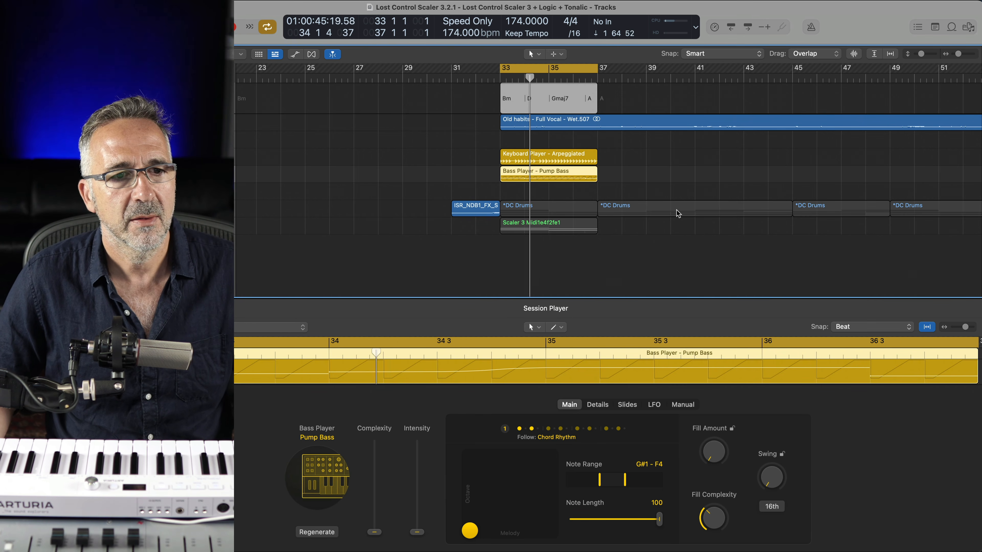
Compare the keyboard and bass regions, then raise the Pump Bass groove slightly and set its intensity to 50 %
left_click(574, 160)
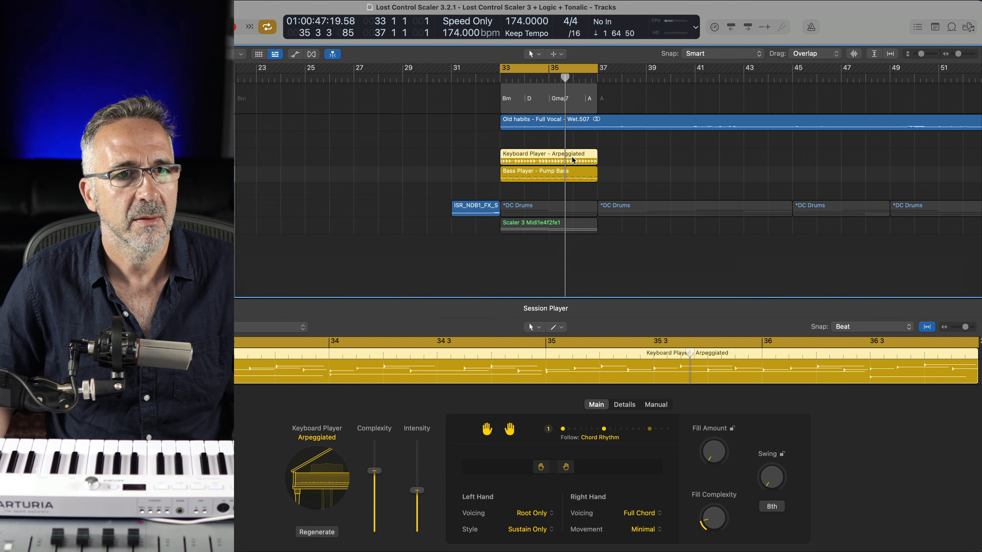
left_click(559, 176)
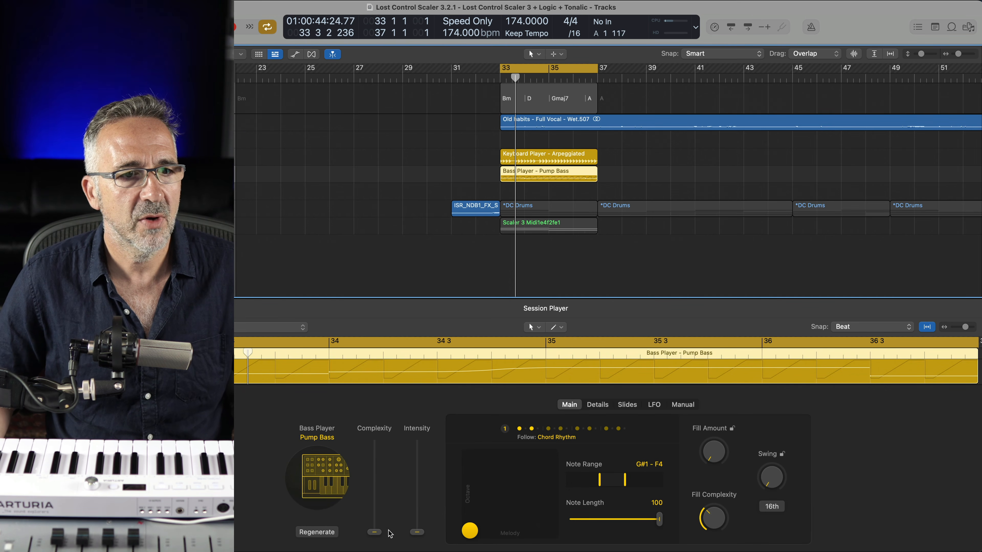
left_click_drag(470, 532, 469, 513)
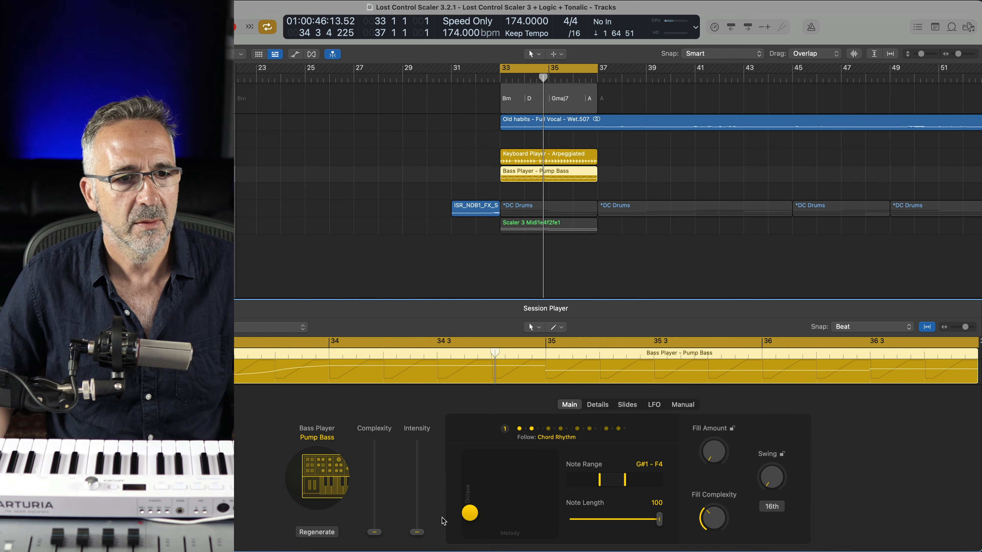
left_click_drag(468, 519, 468, 522)
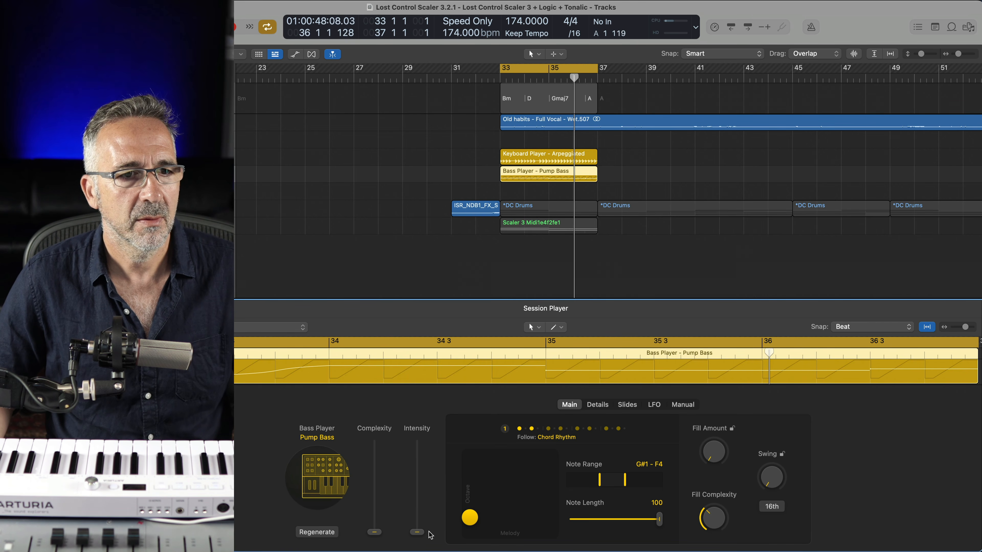
left_click_drag(421, 496, 422, 491)
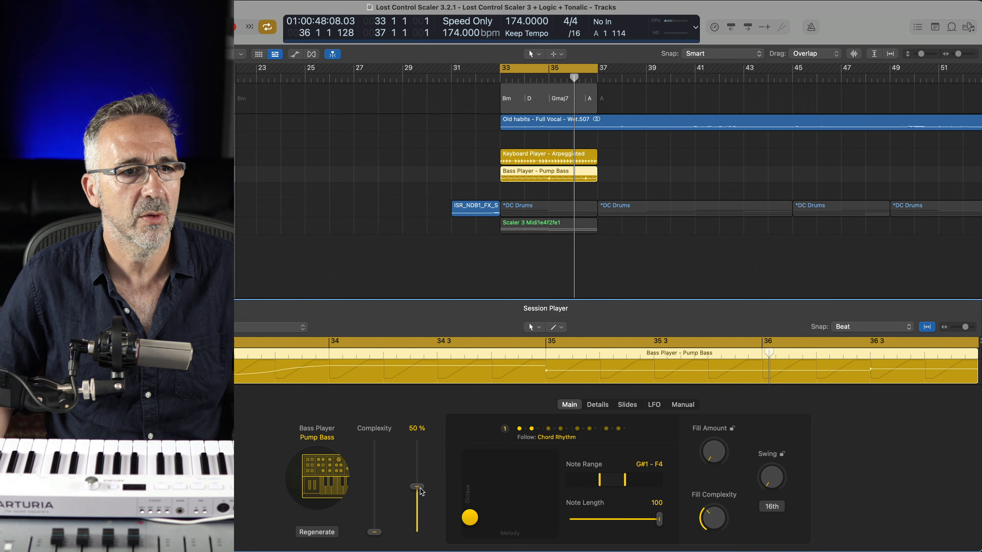